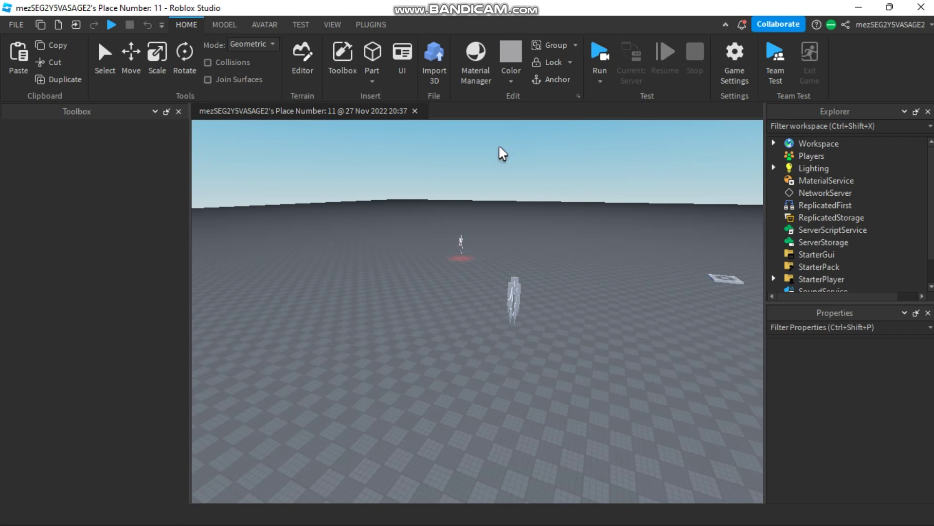
Run the place as a simulation.
key(F8)
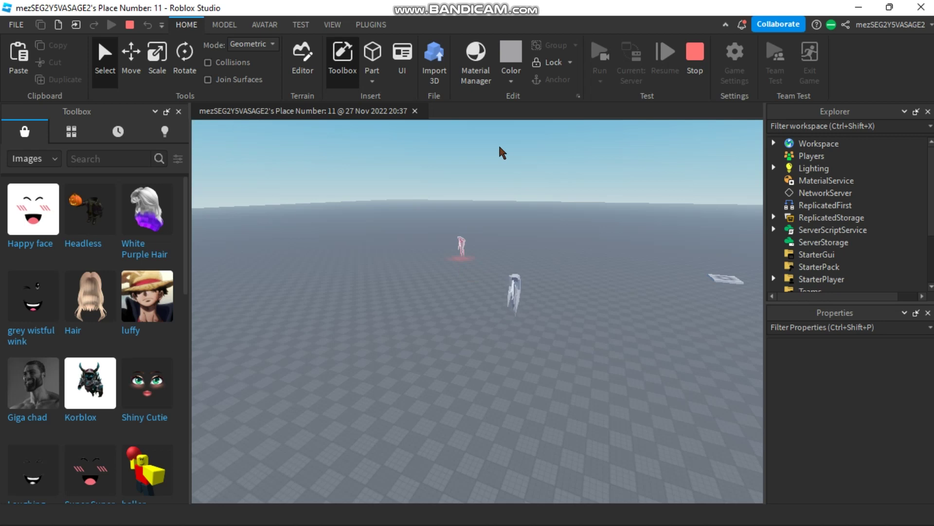
key(w)
mouse_move(467, 218)
right_down()
mouse_move(478, 218)
mouse_move(457, 219)
mouse_move(473, 219)
right_up()
key(w)
key(w)
Insert an R6 block rig into the running place with the Rig Builder.
click(265, 25)
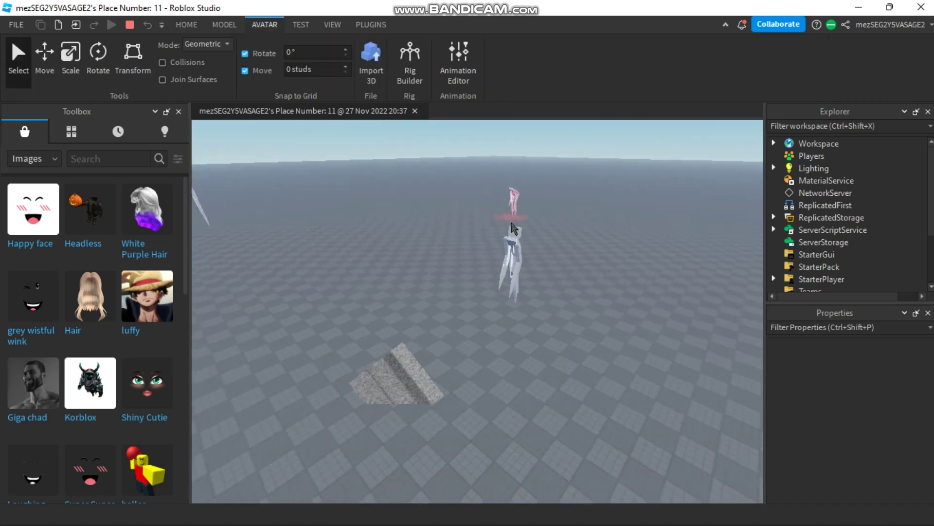
click(410, 61)
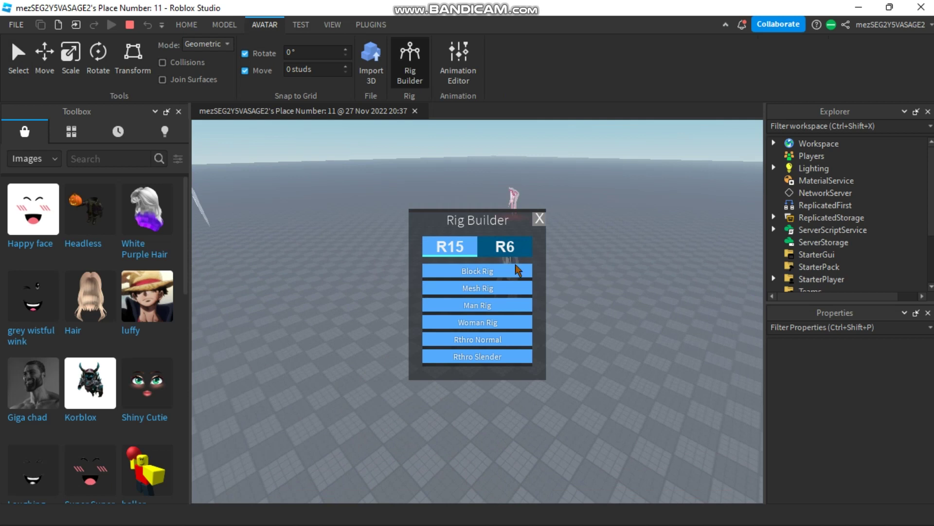
click(506, 247)
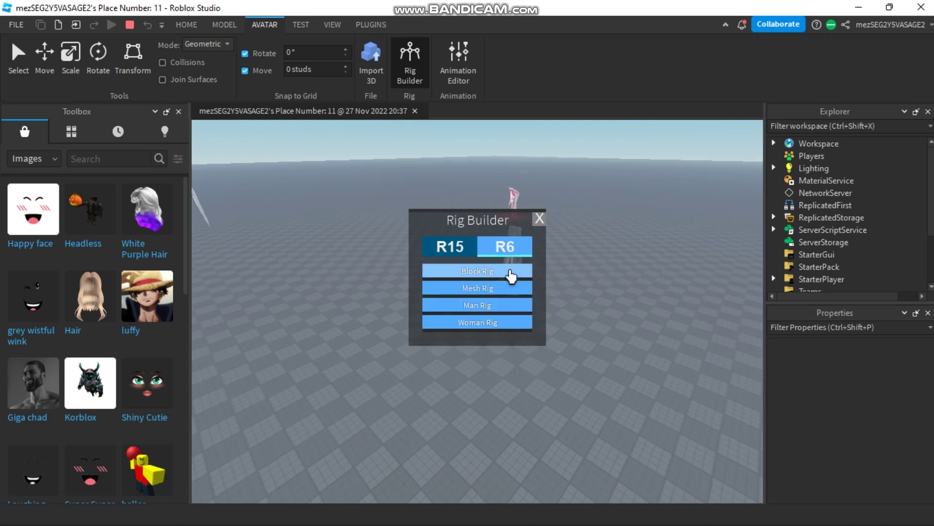
click(509, 271)
Move the Dummy rig through the air to about position 147.61, 31.55, -14.89, near the red glowing monster.
right_drag(583, 249, 581, 253)
key(w)
key(s)
click(186, 24)
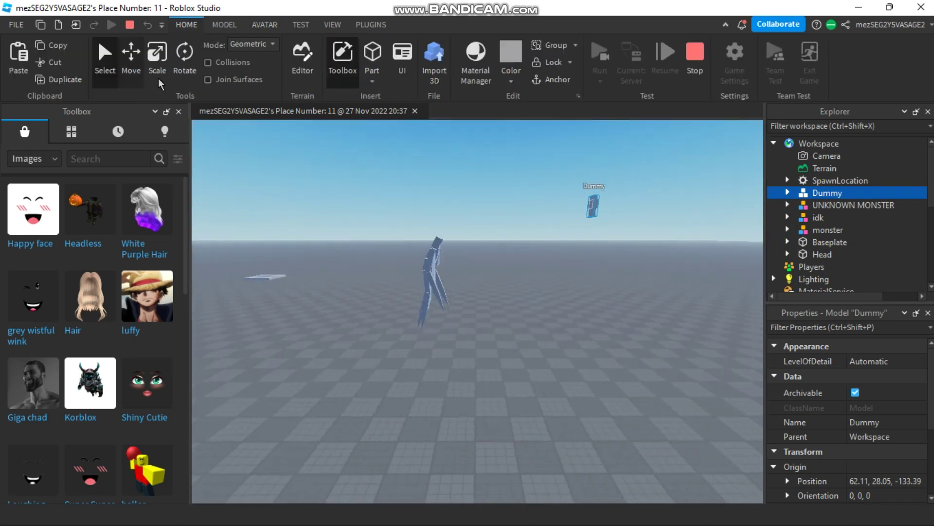
key(ctrl+2)
drag(663, 205, 494, 204)
key(w)
right_drag(476, 203, 487, 204)
key(s)
key(d)
drag(560, 251, 348, 172)
key(w)
right_drag(348, 170, 346, 173)
key(s)
key(d)
drag(401, 181, 589, 236)
right_drag(549, 186, 548, 187)
key(w)
mouse_move(492, 202)
mouse_down()
mouse_move(520, 208)
mouse_move(501, 215)
mouse_up()
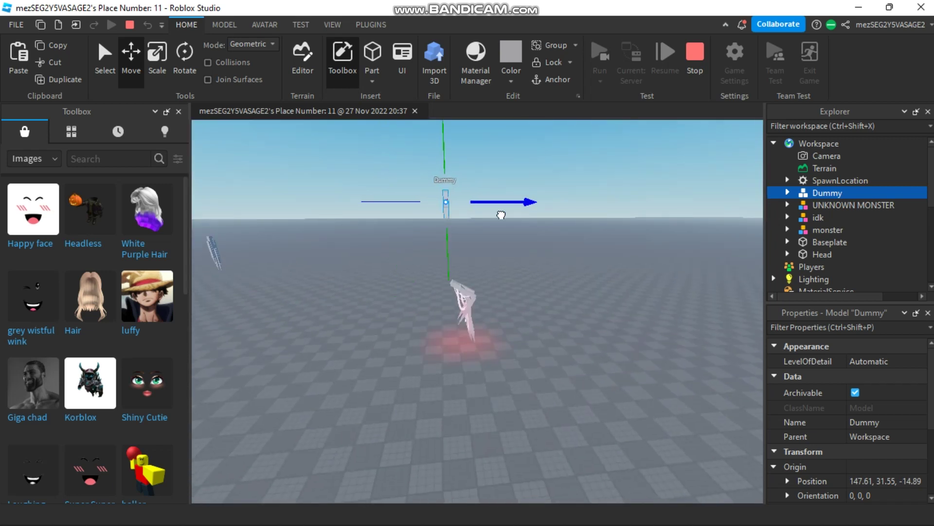
Raise the Dummy to a height of about 43.55 and shift it along Z to about 160.11.
drag(447, 251, 453, 196)
key(s)
right_drag(530, 263, 545, 247)
key(d)
drag(503, 246, 677, 239)
drag(630, 197, 646, 199)
key(w)
Unanchor the raised Dummy so that it drops beside the red glowing monster.
right_drag(538, 237, 542, 89)
key(d)
click(548, 83)
mouse_move(536, 319)
right_down()
mouse_move(522, 326)
mouse_move(533, 326)
right_up()
key(w)
key(w)
key(w)
key(s)
Insert a second R6 block rig with the Rig Builder.
click(265, 24)
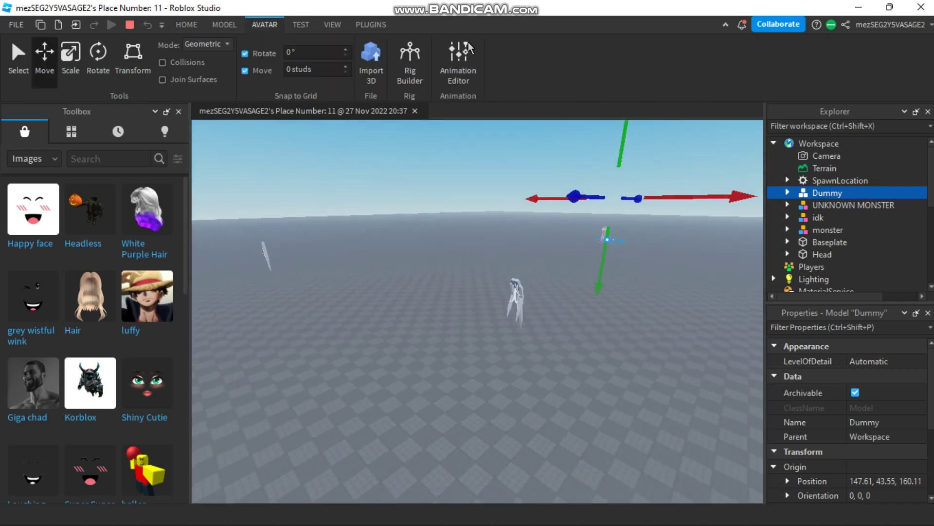
click(413, 61)
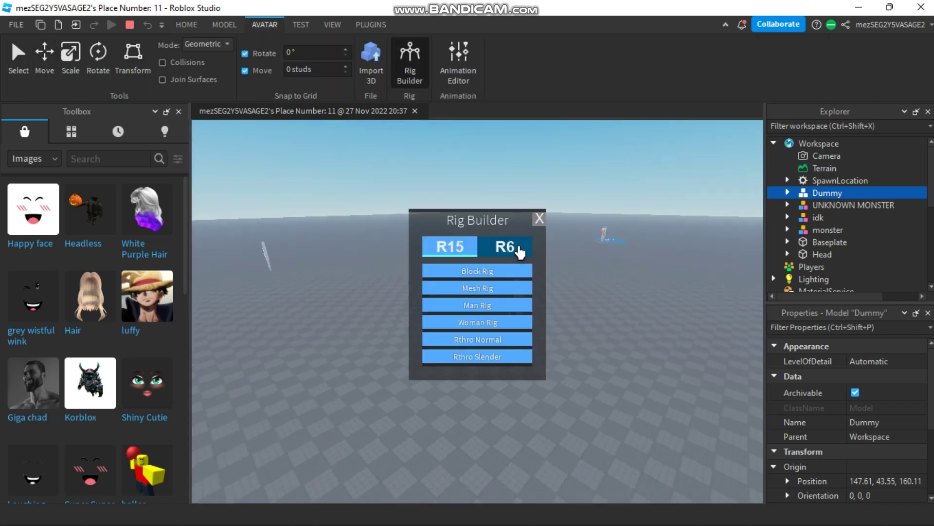
click(519, 249)
click(503, 271)
Lower the system volume to 58.
key(XF86AudioMute)
key(XF86AudioLowerVolume)
key(XF86AudioLowerVolume)
key(XF86AudioLowerVolume)
key(XF86AudioLowerVolume)
key(XF86AudioLowerVolume)
key(XF86AudioLowerVolume)
key(XF86AudioLowerVolume)
key(XF86AudioLowerVolume)
key(XF86AudioLowerVolume)
key(XF86AudioLowerVolume)
key(XF86AudioLowerVolume)
key(XF86AudioLowerVolume)
key(XF86AudioLowerVolume)
key(XF86AudioLowerVolume)
key(XF86AudioLowerVolume)
key(XF86AudioLowerVolume)
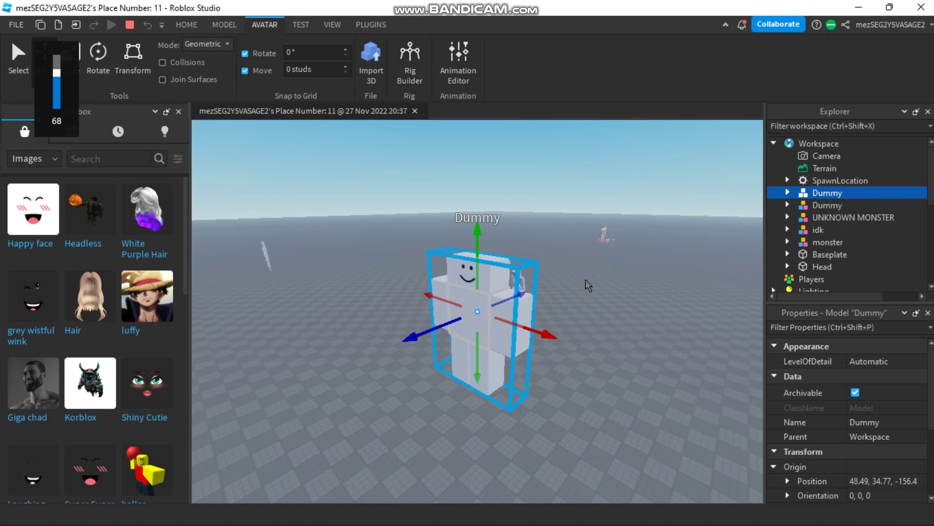
key(XF86AudioLowerVolume)
key(XF86AudioLowerVolume)
key(XF86AudioLowerVolume)
key(XF86AudioLowerVolume)
key(XF86AudioLowerVolume)
Move the second Dummy near the spawn location and raise it to about position 38.5, 35.5, 7.5.
right_drag(585, 280, 579, 302)
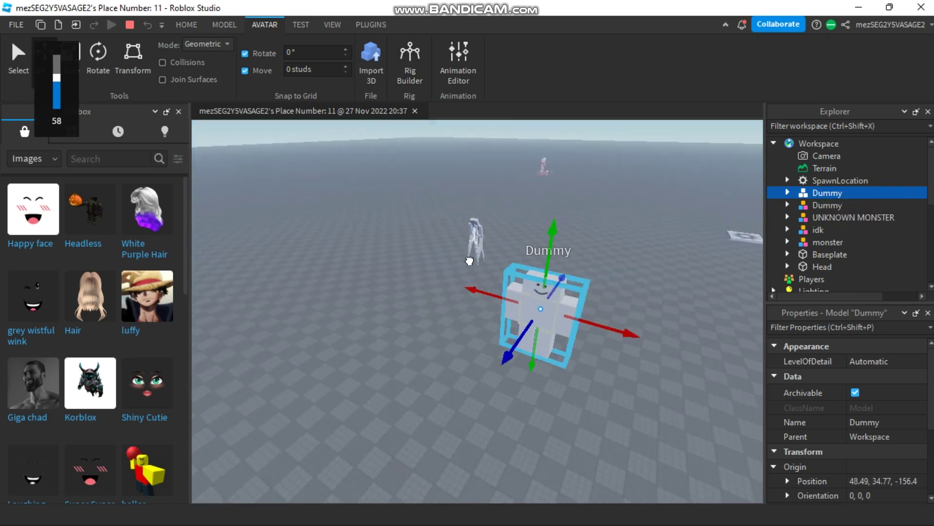
scroll(480, 261, down, 5)
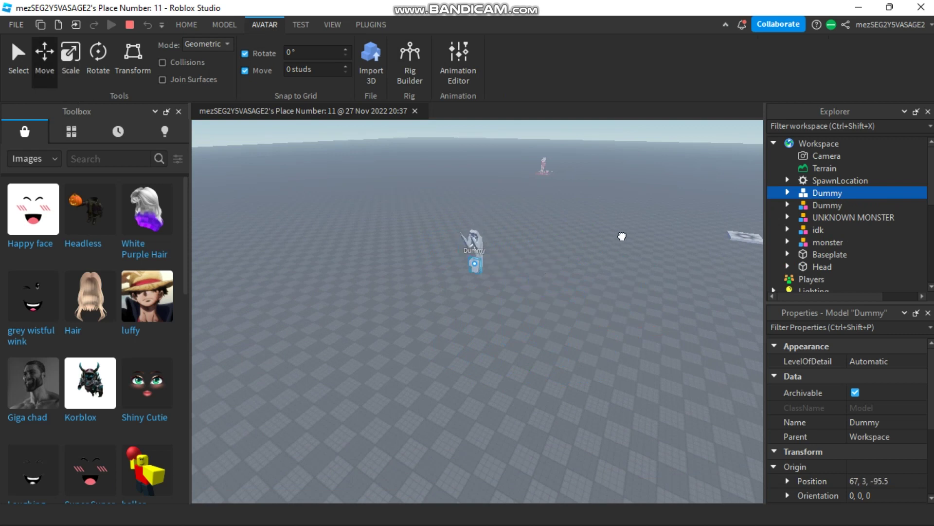
drag(638, 278, 655, 243)
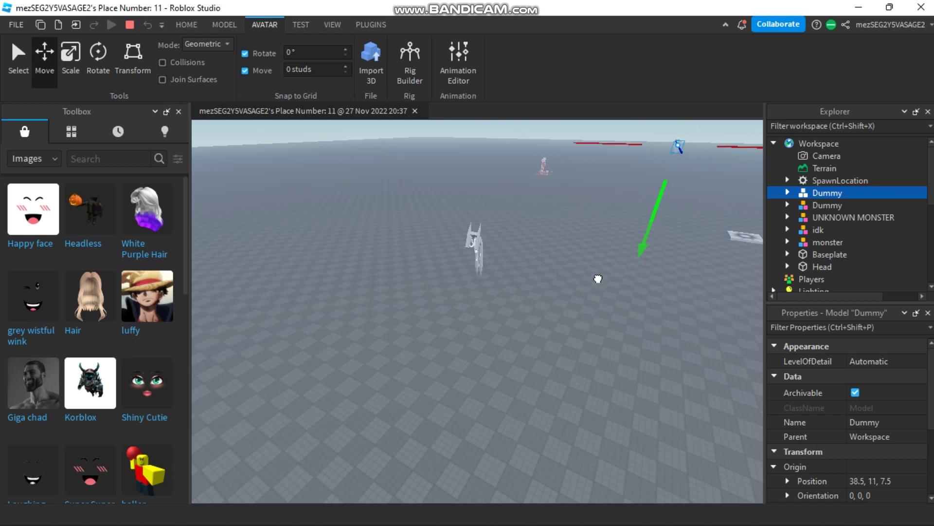
click(596, 280)
right_drag(597, 277, 597, 277)
key(w)
key(s)
Select the UNKNOWN MONSTER model beneath the raised Dummy and toggle its anchoring.
click(266, 256)
right_drag(409, 295, 389, 272)
key(s)
click(380, 272)
key(w)
key(w)
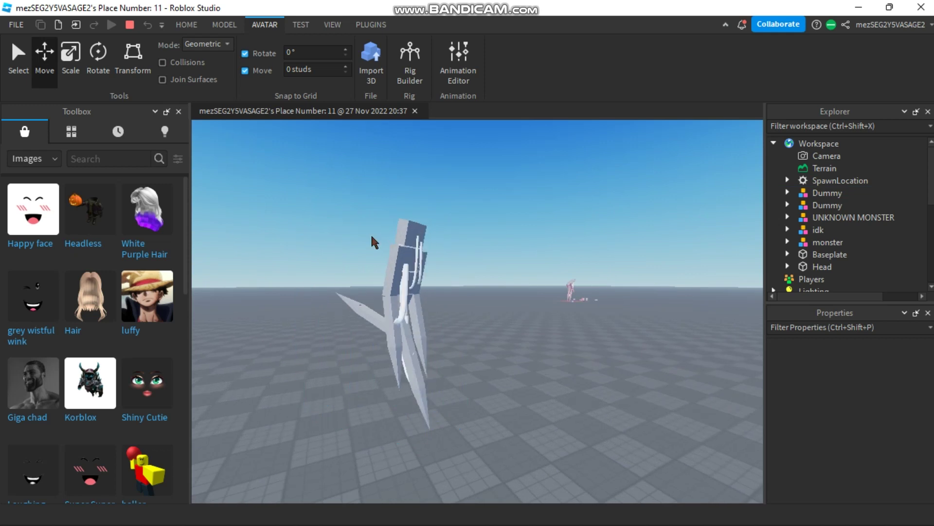
click(431, 238)
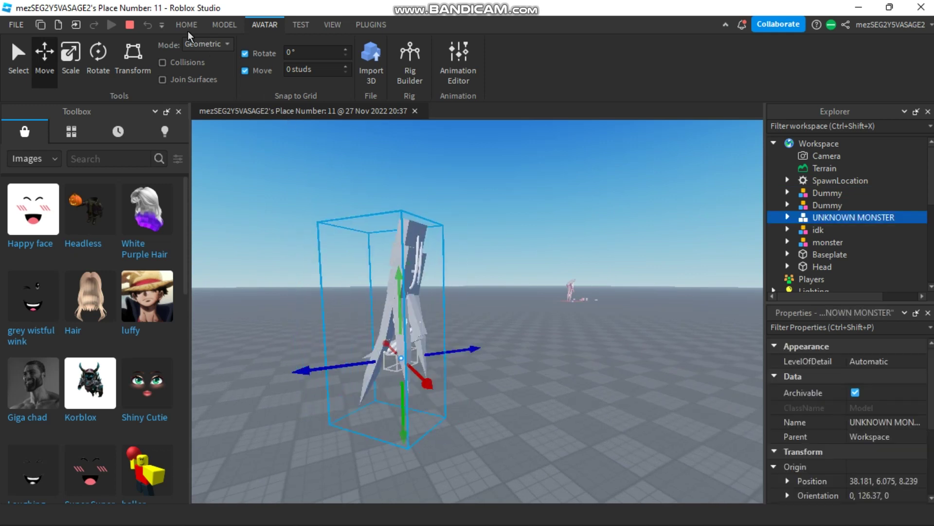
click(188, 28)
click(552, 83)
Move the UNKNOWN MONSTER far away from the spawn location along the X axis, to about X 593.
key(s)
right_drag(617, 373, 535, 349)
drag(534, 363, 405, 359)
right_drag(402, 359, 405, 359)
drag(405, 359, 341, 311)
drag(297, 292, 278, 284)
right_drag(292, 287, 477, 296)
Select the raised second Dummy and move it along the X axis past the spawn location.
click(487, 290)
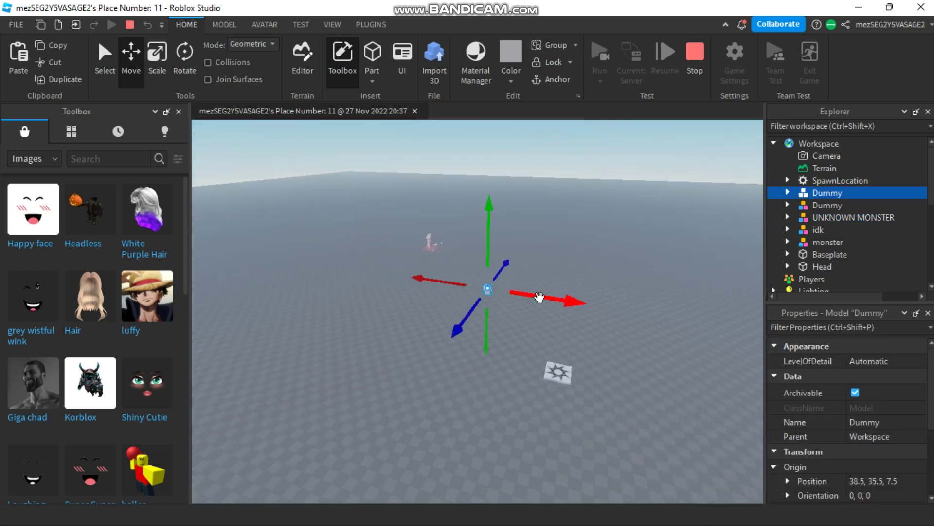
drag(696, 336, 699, 347)
right_drag(699, 346, 684, 338)
scroll(700, 347, up, 5)
Select the UNKNOWN MONSTER in the workspace and move it back along the X axis toward the spawn location.
click(818, 221)
right_drag(574, 299, 569, 294)
scroll(569, 291, down, 3)
click(566, 127)
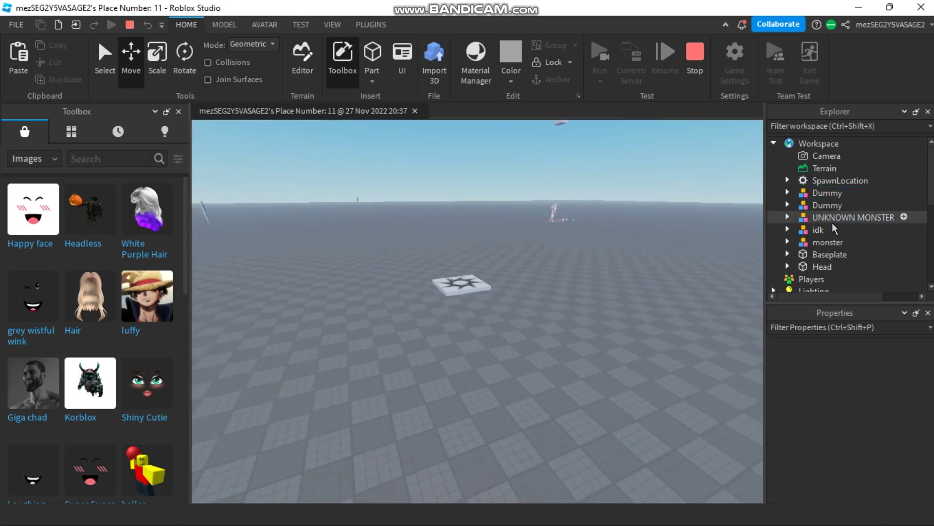
click(826, 221)
click(564, 294)
click(853, 217)
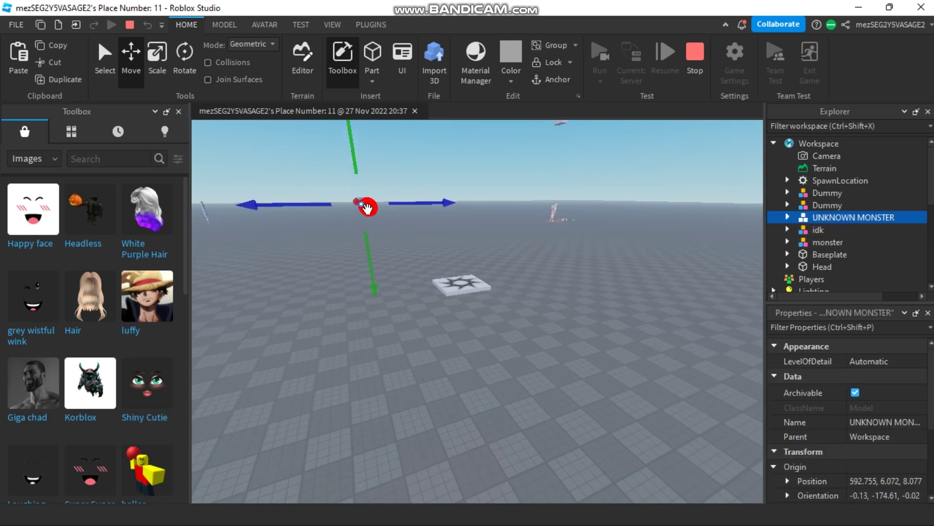
click(556, 313)
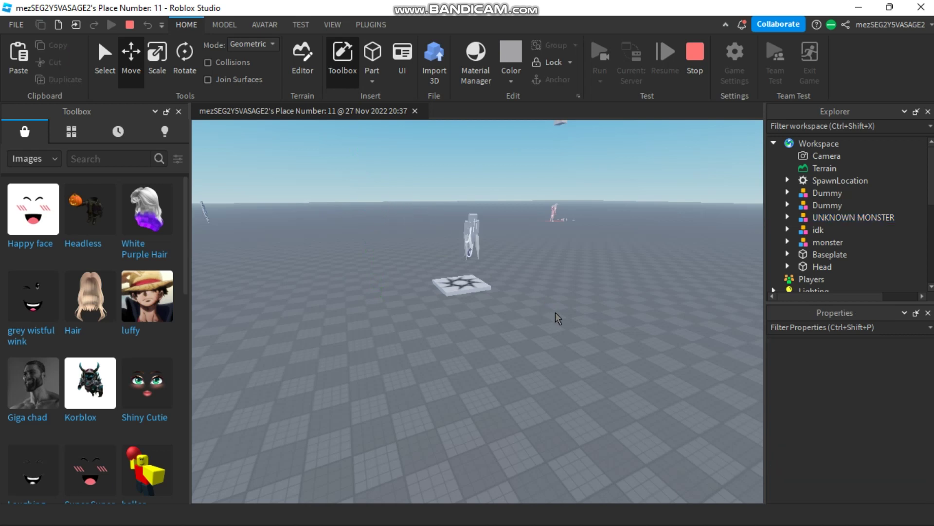
Anchor the UNKNOWN MONSTER and move it along the X axis to about X 330.6.
right_drag(556, 314, 529, 180)
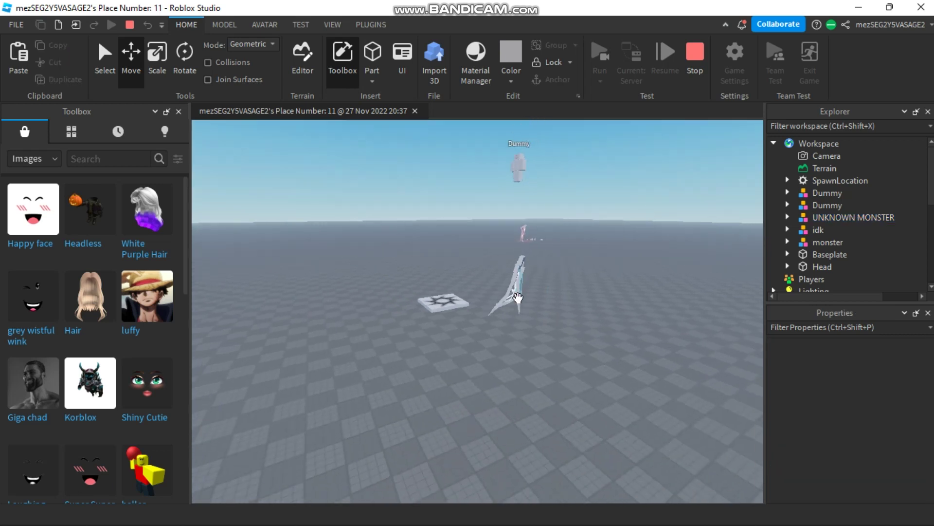
click(515, 287)
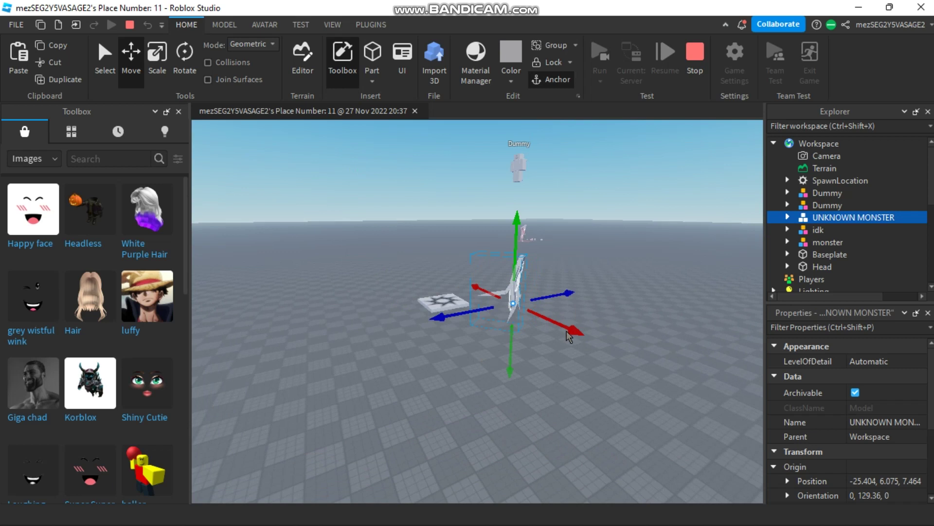
right_drag(595, 340, 475, 277)
drag(475, 277, 238, 199)
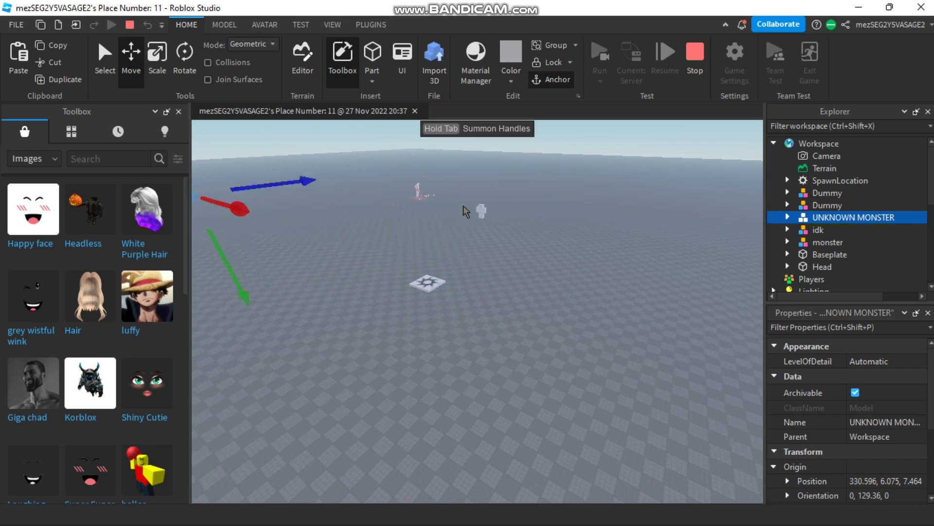
Move the raised second Dummy away from the monster along the X axis to about X -487.5.
click(482, 210)
right_drag(571, 265, 388, 318)
drag(389, 324, 709, 278)
Unanchor the second Dummy so that it drops onto the baseplate.
drag(539, 82, 571, 86)
click(567, 82)
right_drag(646, 377, 627, 376)
key(f)
right_drag(460, 355, 626, 376)
key(w)
Select the UNKNOWN MONSTER and unanchor it so it can move freely.
click(855, 217)
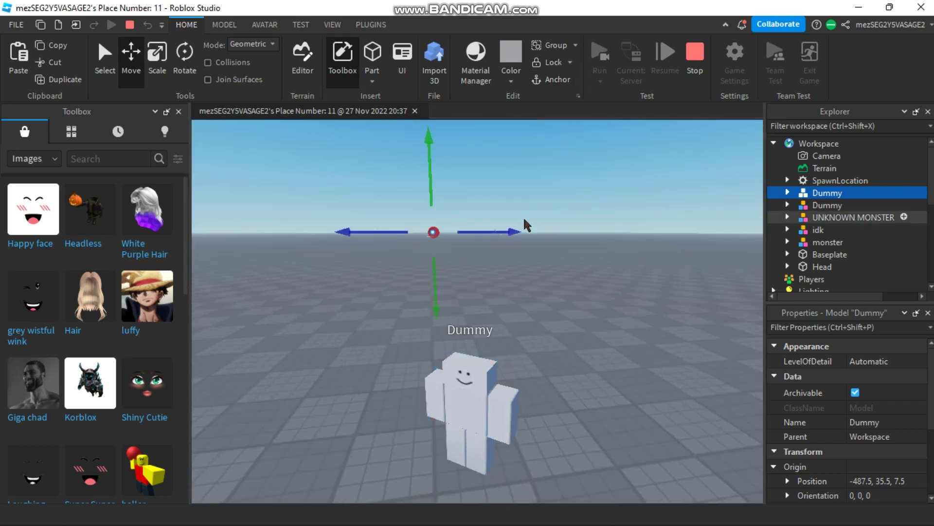
key(f)
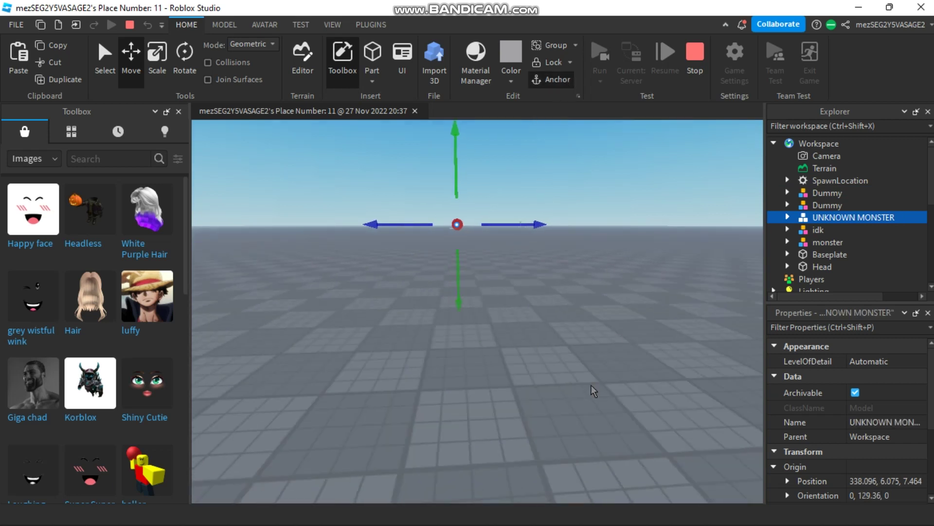
right_drag(579, 391, 581, 389)
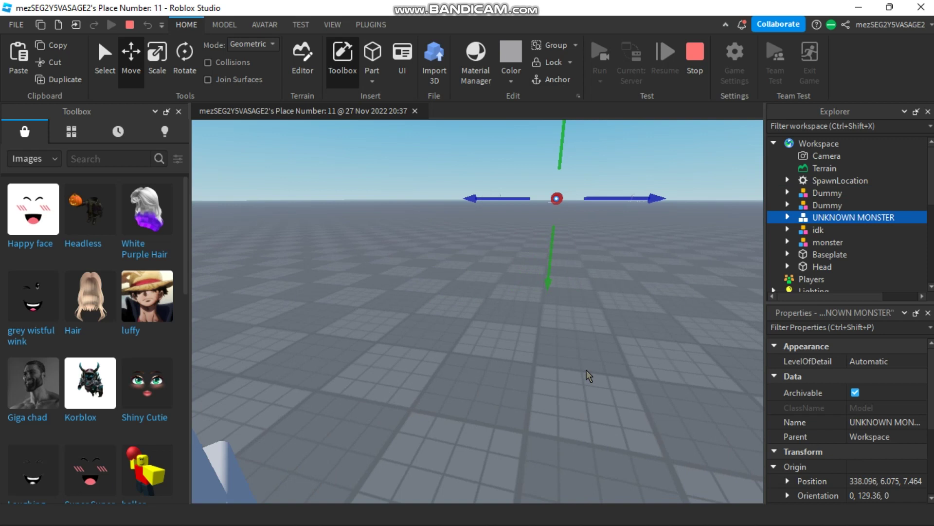
Deselect the UNKNOWN MONSTER and examine its body and movement around the second Dummy.
key(s)
key(a)
right_drag(587, 369, 603, 371)
key(s)
key(w)
key(w)
key(w)
click(603, 371)
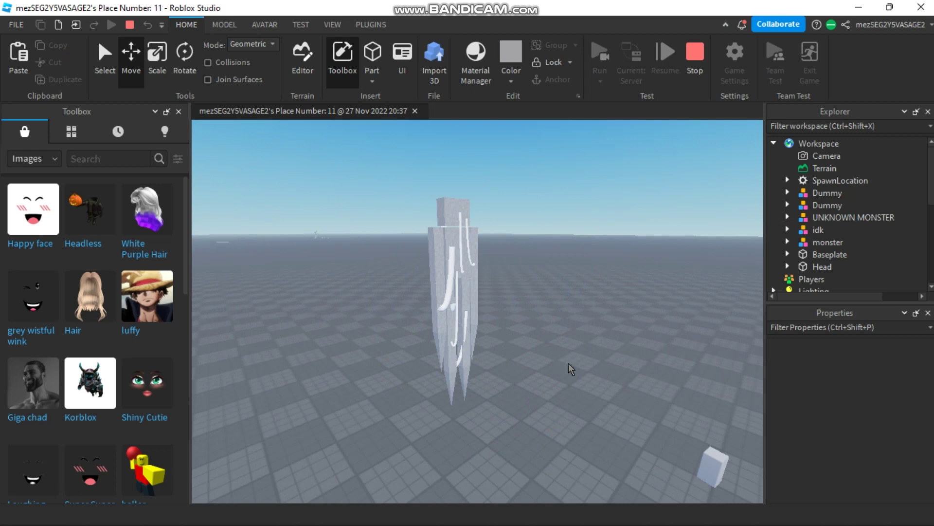
right_drag(555, 367, 544, 511)
key(w)
key(s)
mouse_move(541, 517)
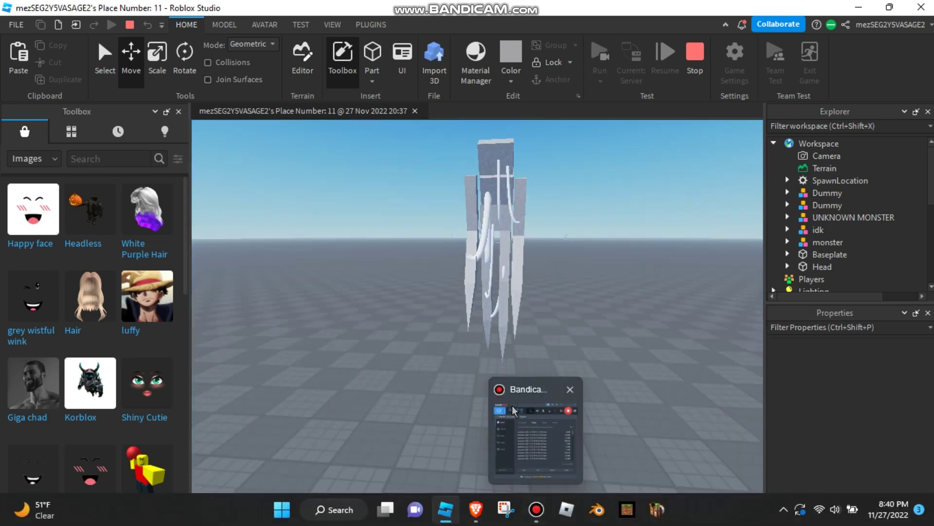